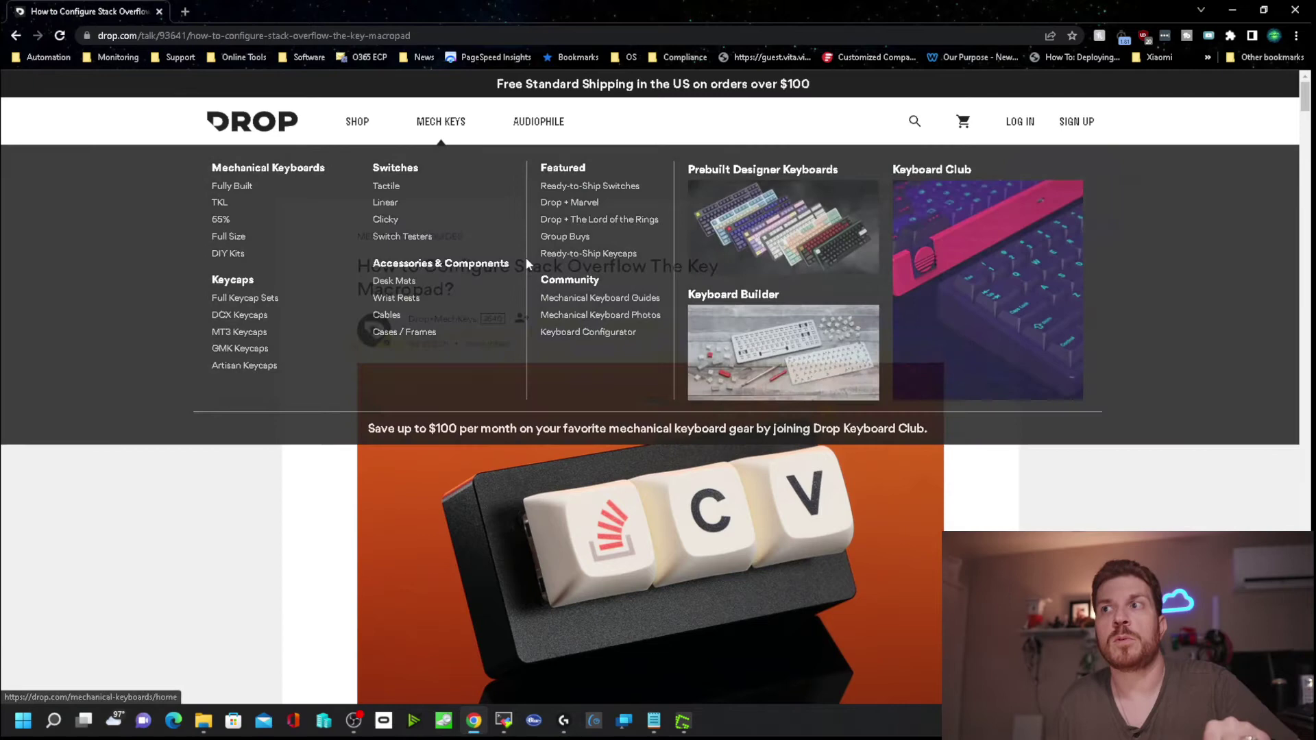
- Open the Keyboard Firmware Builder link from the guide's configuration section in its own tab, and return to the guide
scroll(1029, 480, "down", 6)
scroll(1010, 474, "down", 6)
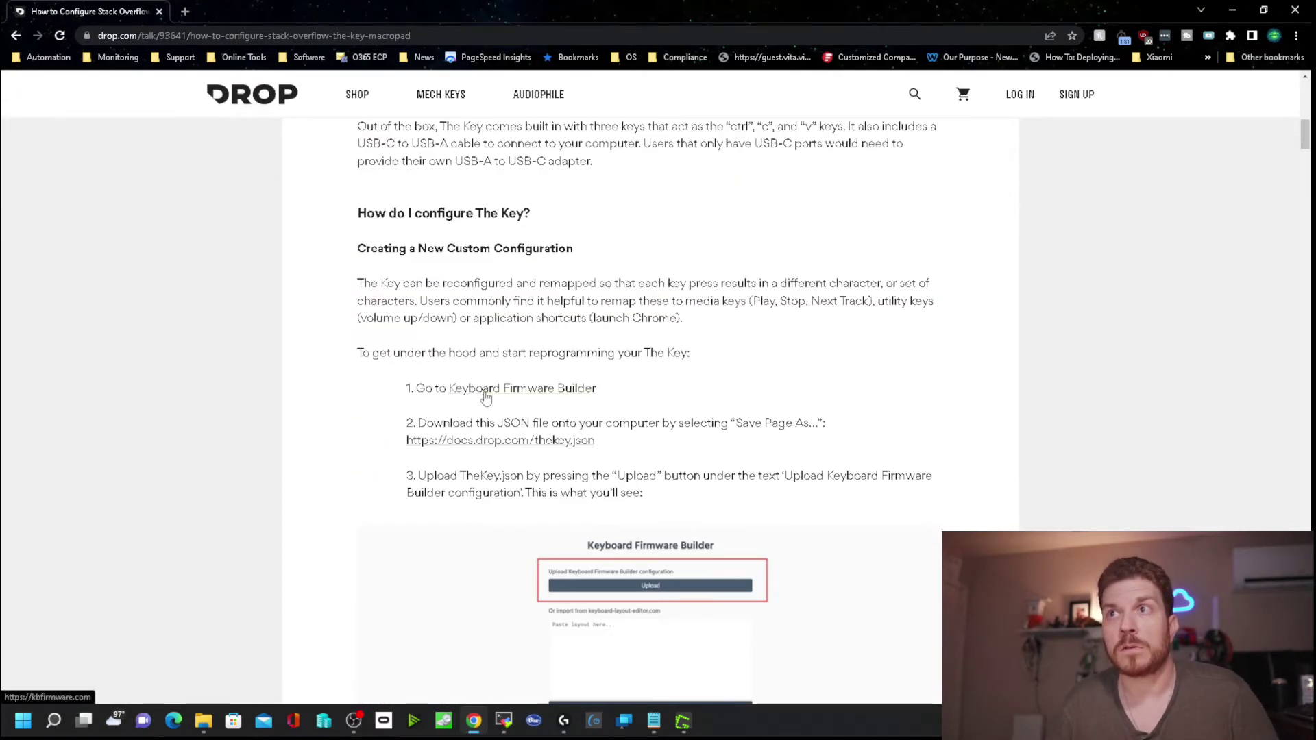
left_click(485, 396)
key("ctrl+shift+Tab")
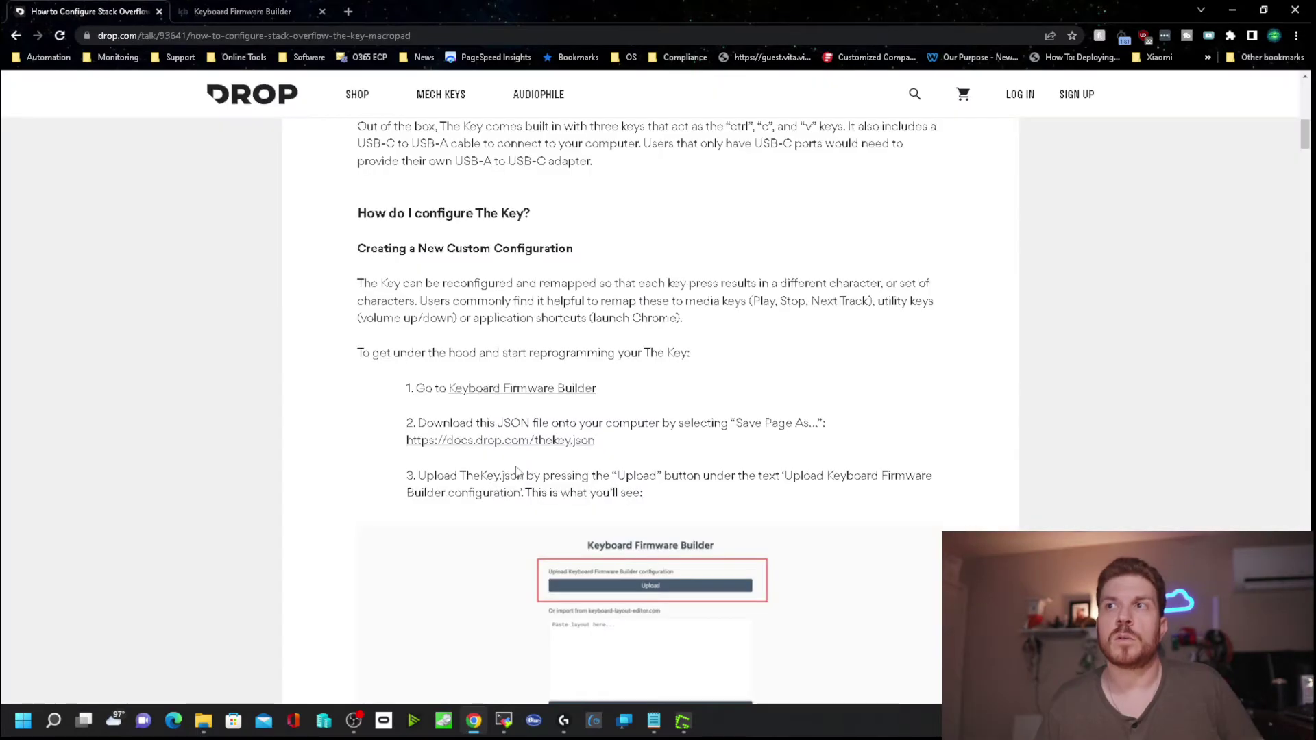
- Save the linked thekey.json configuration file from the guide to the computer
right_click(573, 445)
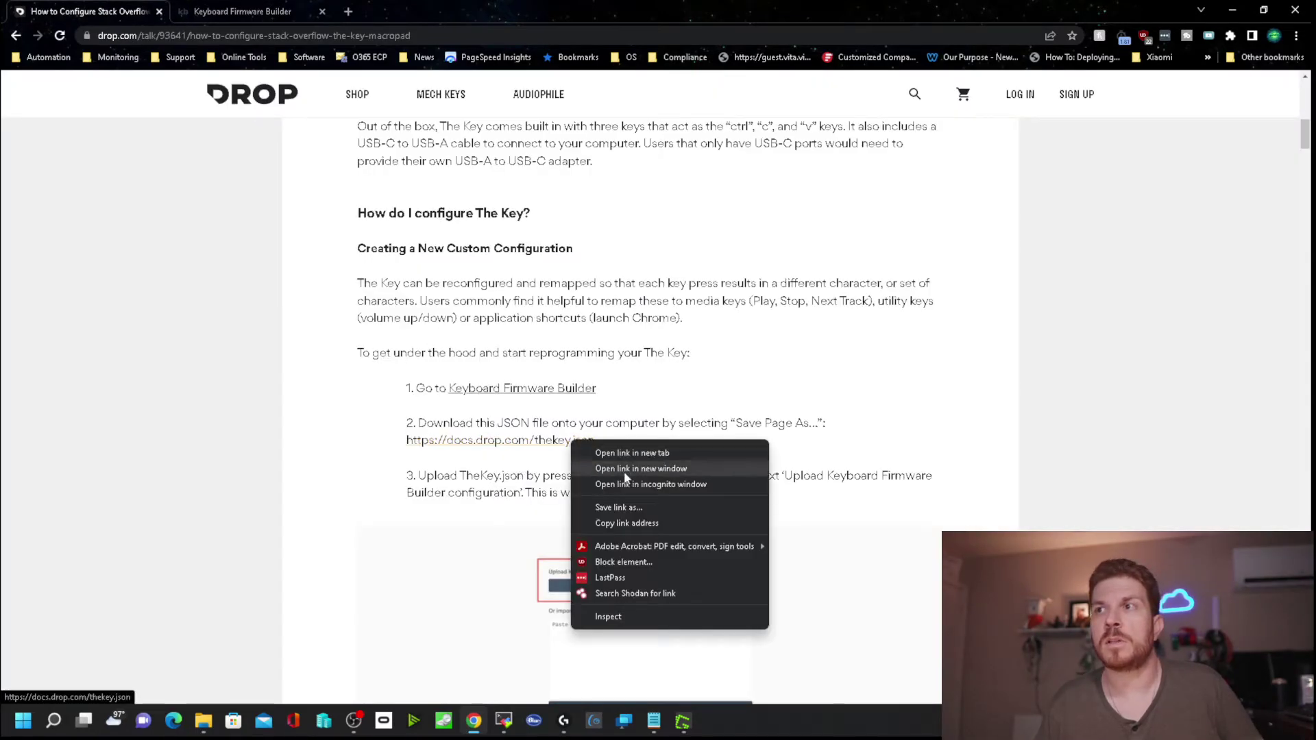
left_click(649, 508)
key("Return")
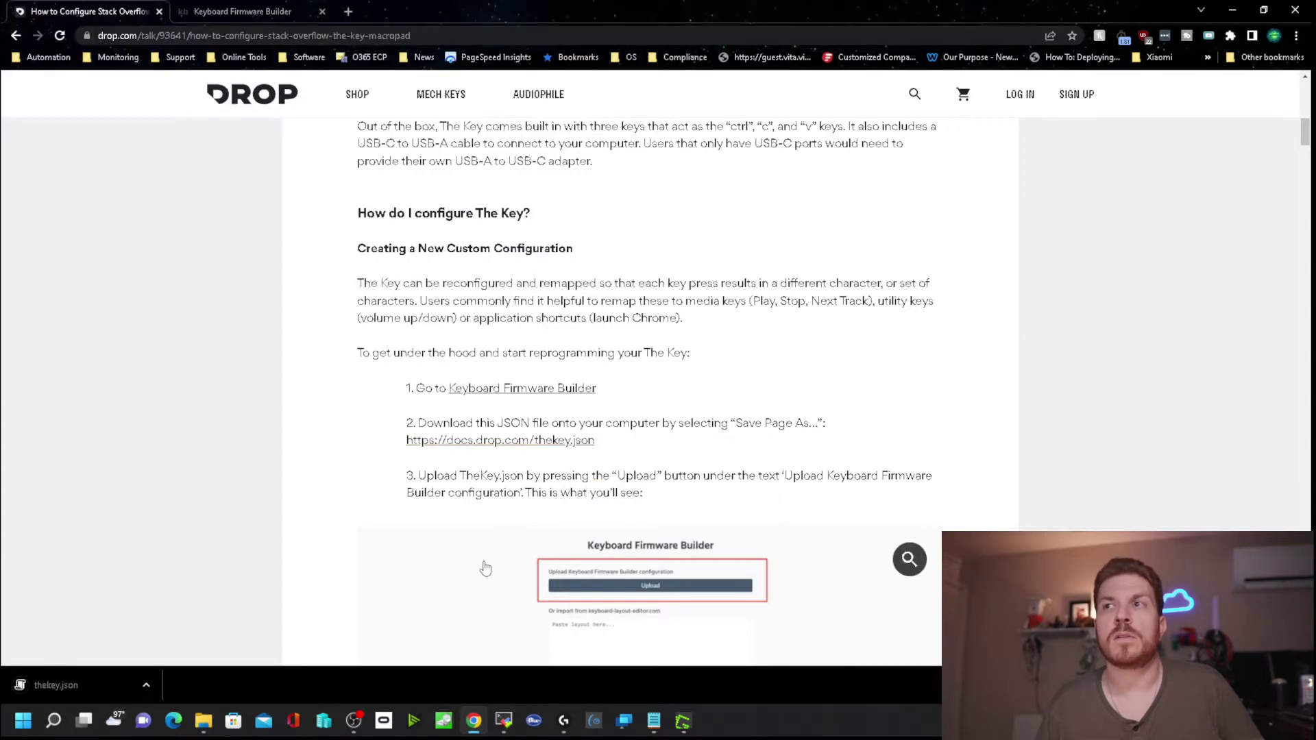
- Upload thekey.json as the configuration in Keyboard Firmware Builder
scroll(487, 569, "down", 4)
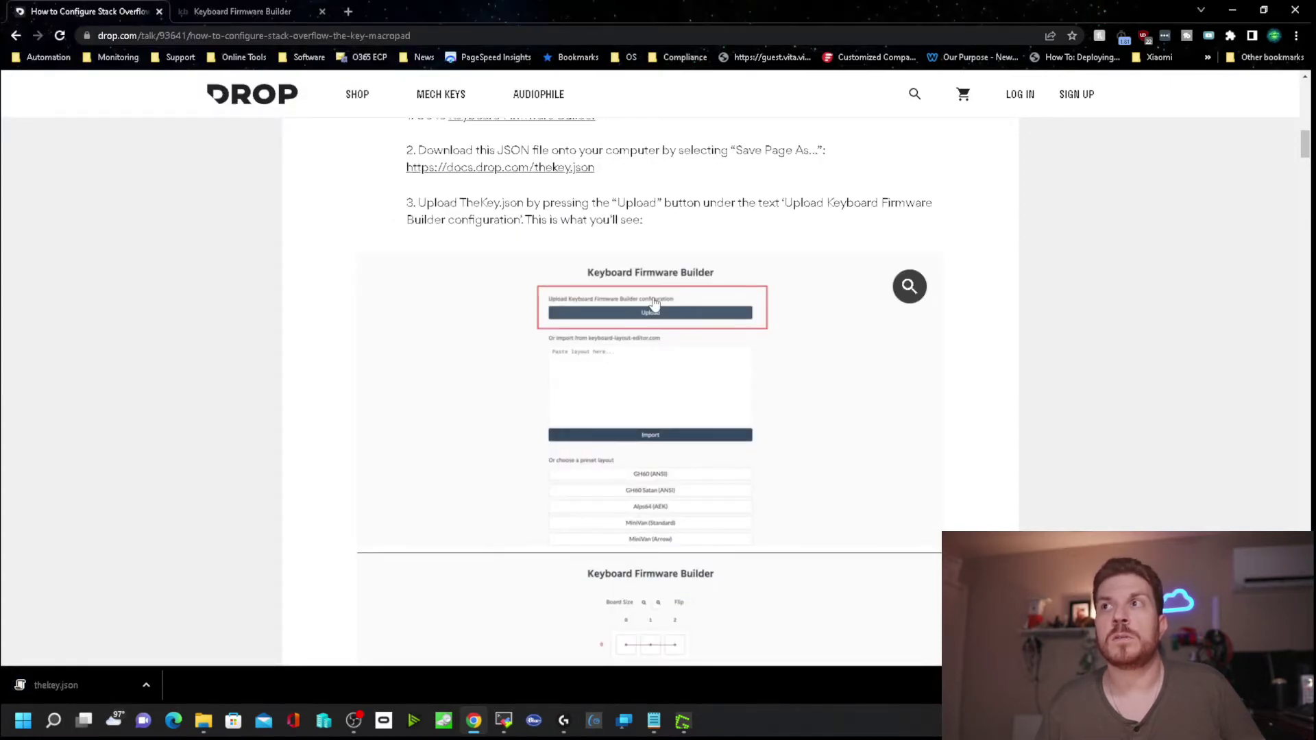
left_click(233, 11)
left_click(664, 174)
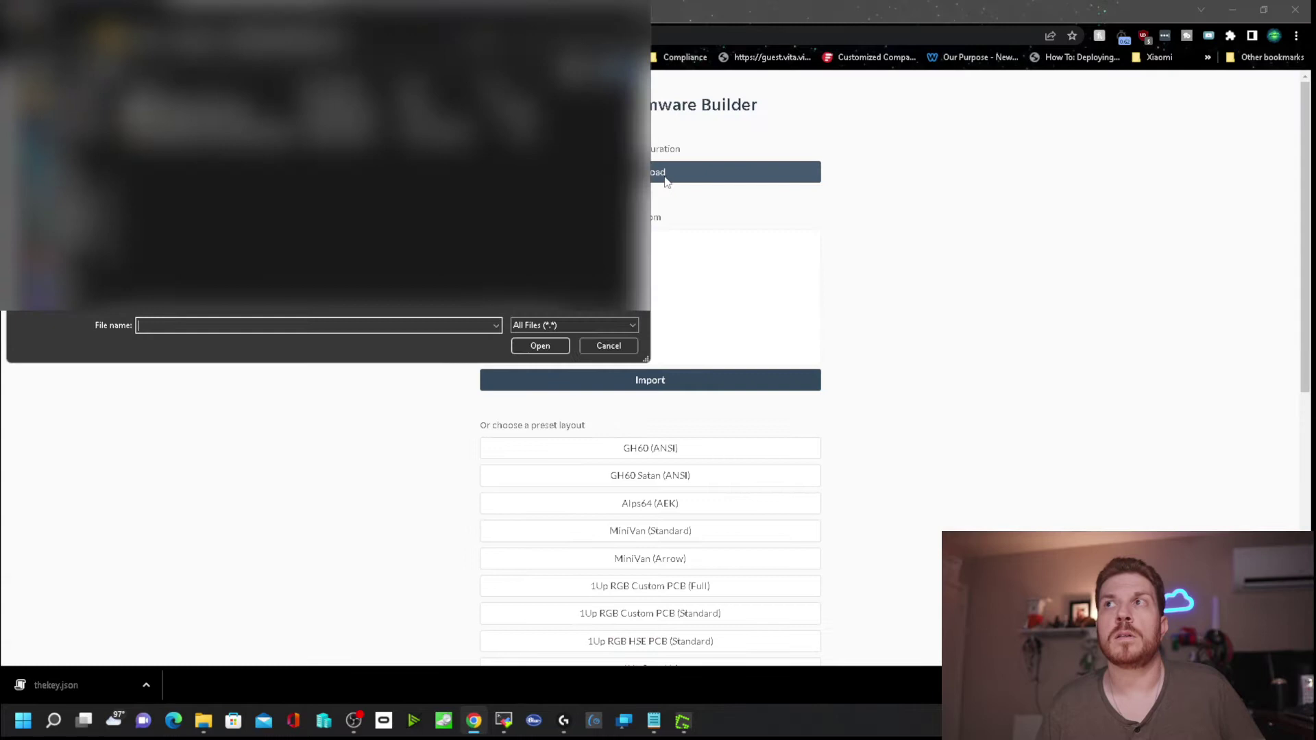
type("thekey.json")
key("Return")
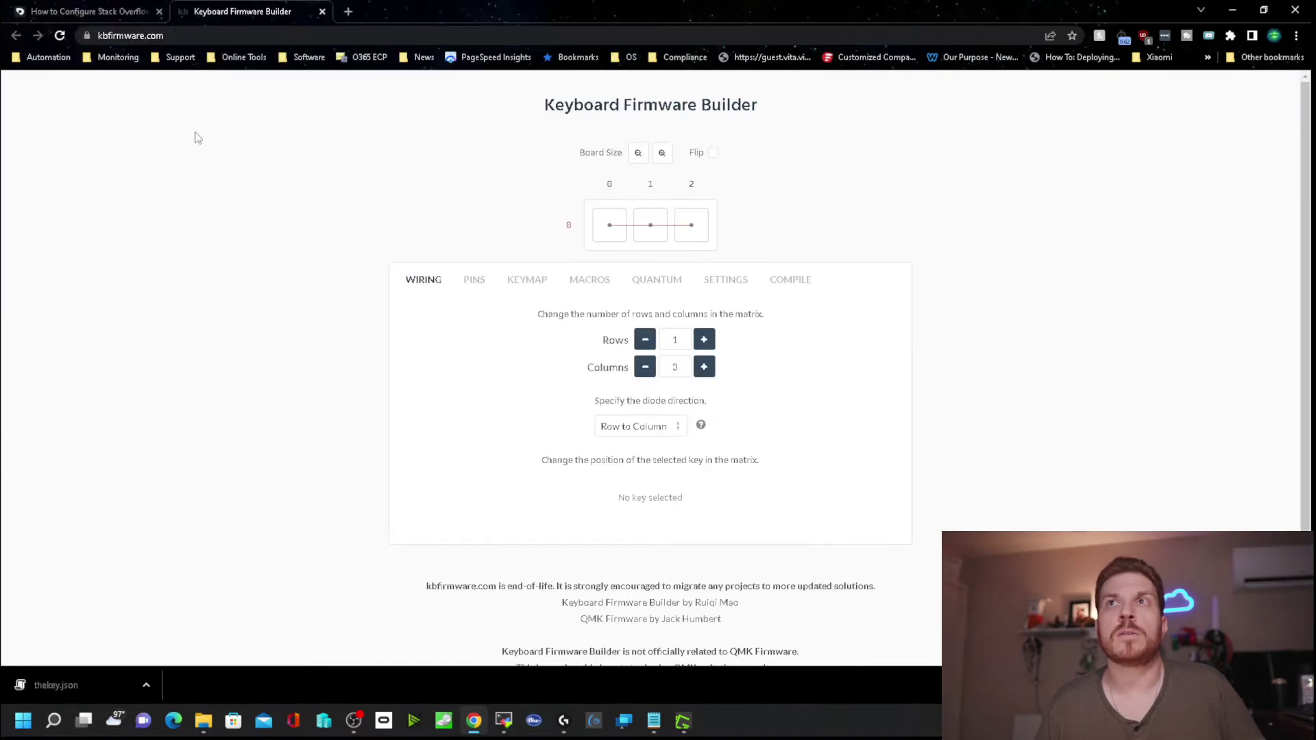
- Read the guide's step 4 about the Keymap section and compare it with Keyboard Firmware Builder
key("ctrl+shift+Tab")
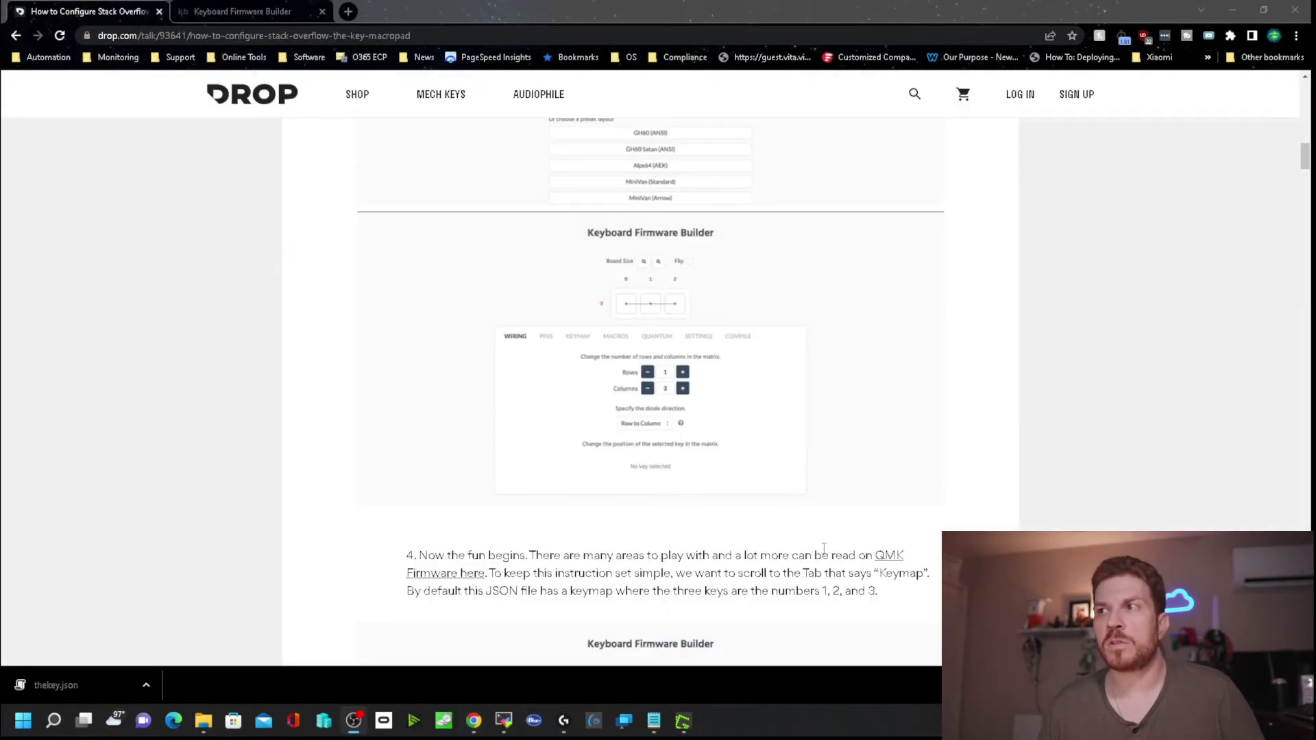
double_click(904, 573)
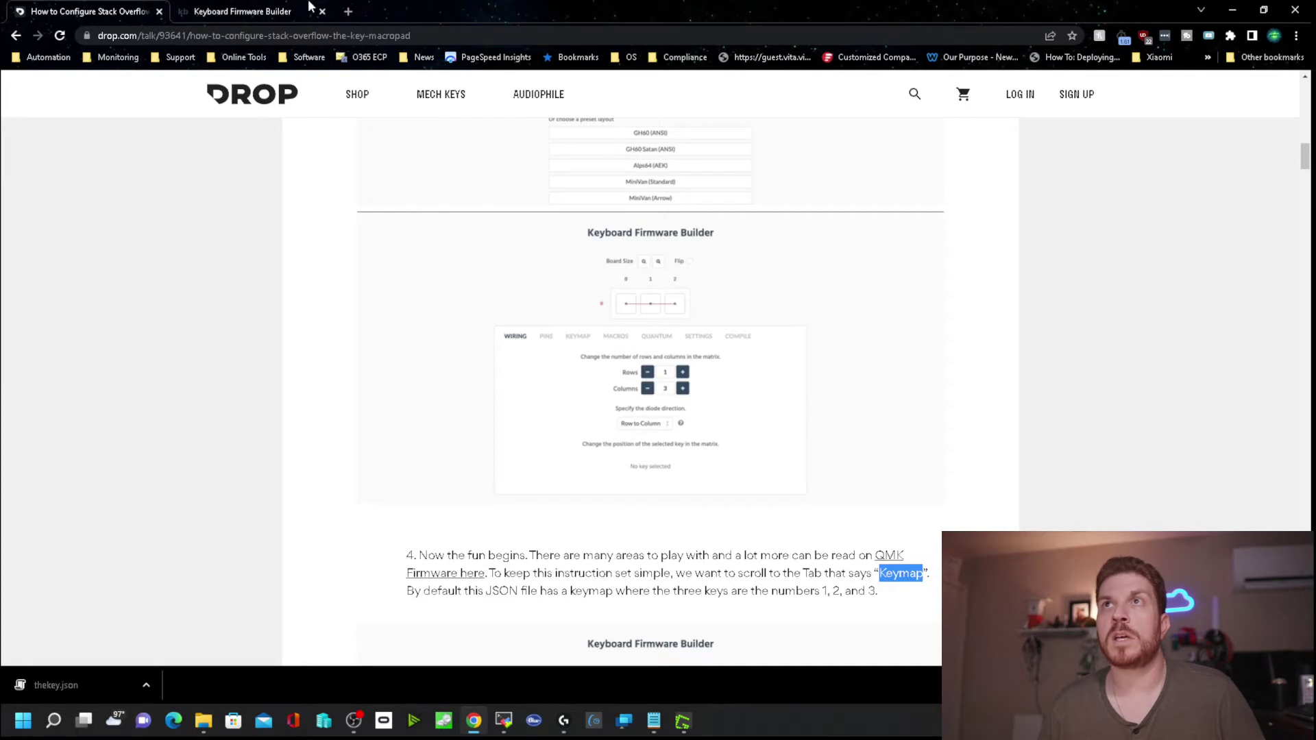
left_click(240, 11)
key("ctrl+shift+Tab")
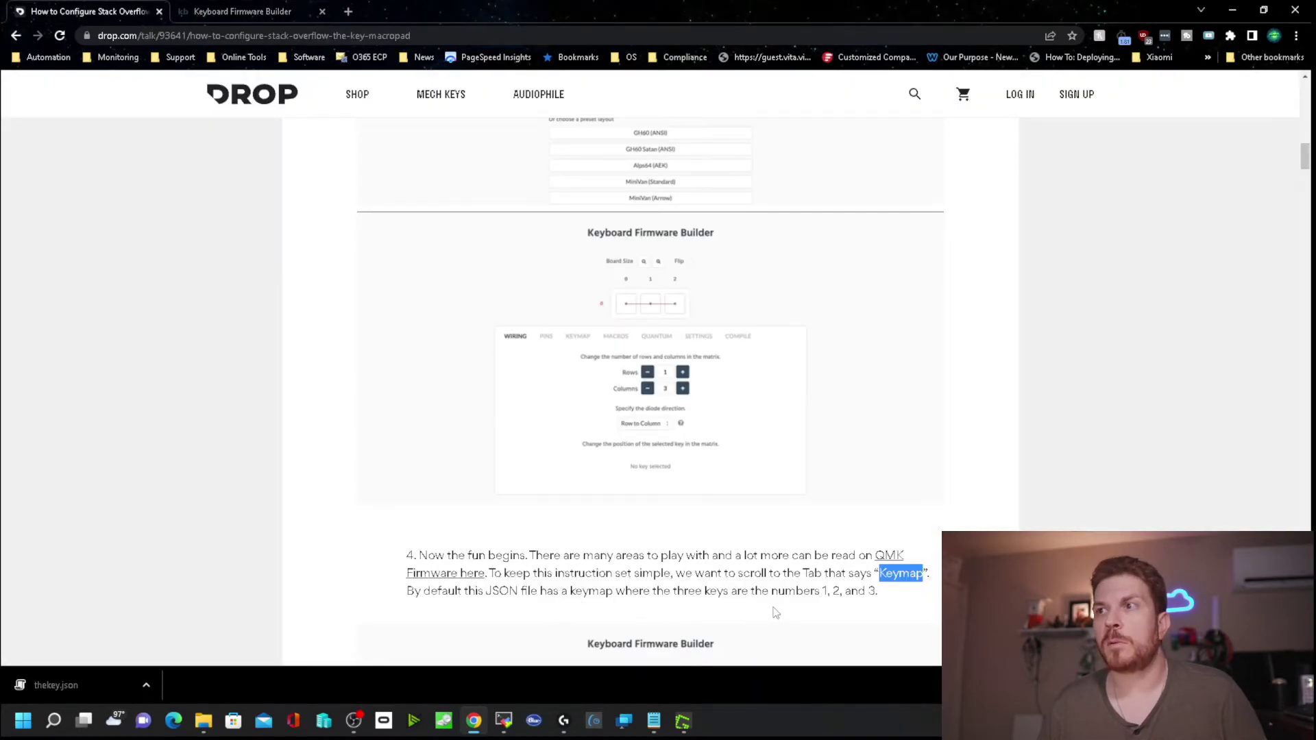
left_click(815, 608)
scroll(816, 607, "down", 3)
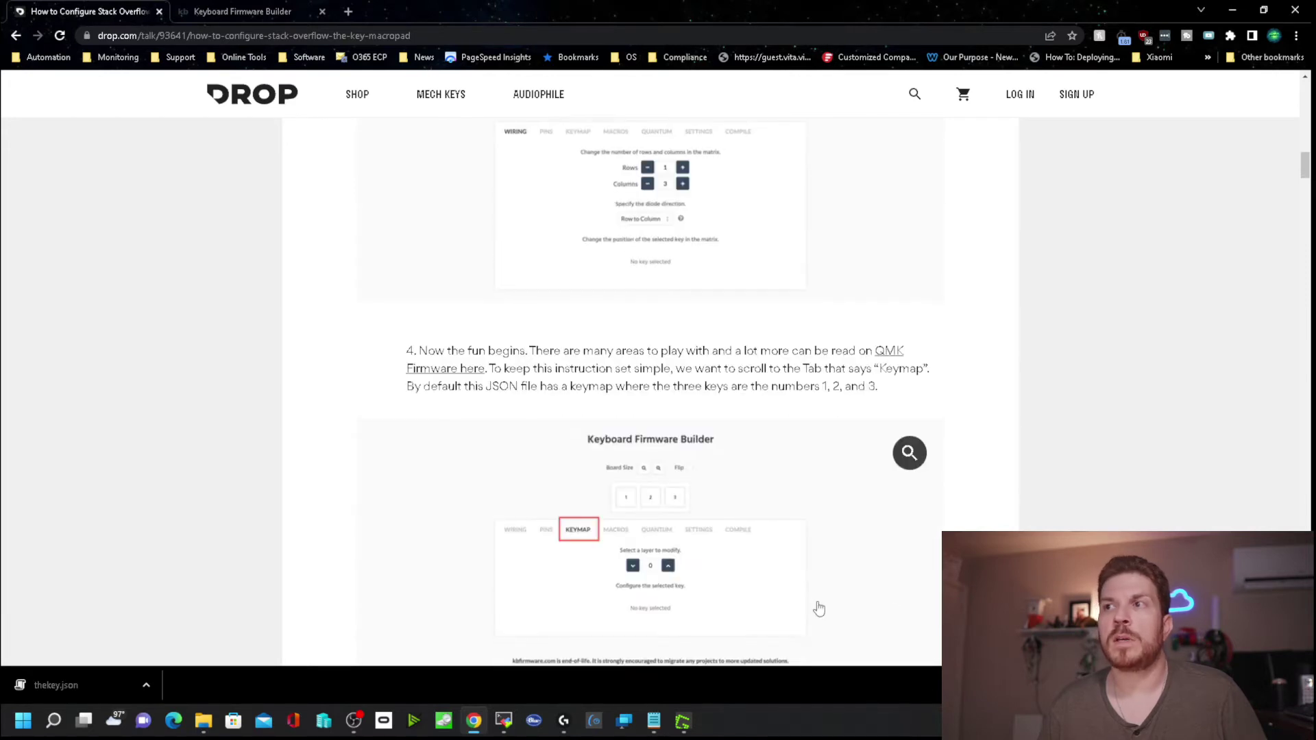
scroll(819, 609, "down", 5)
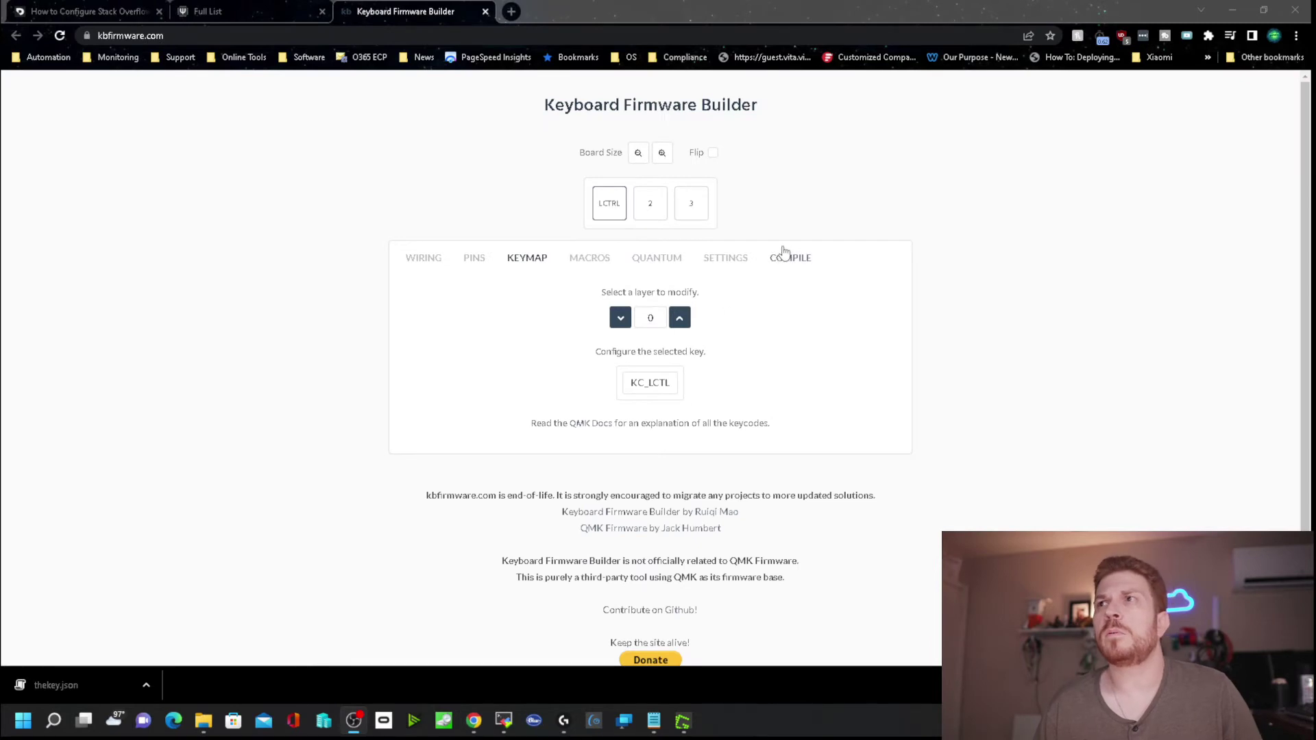
- Assign C to the middle key and V to the third key on keymap layer 0
left_click(654, 208)
key("c")
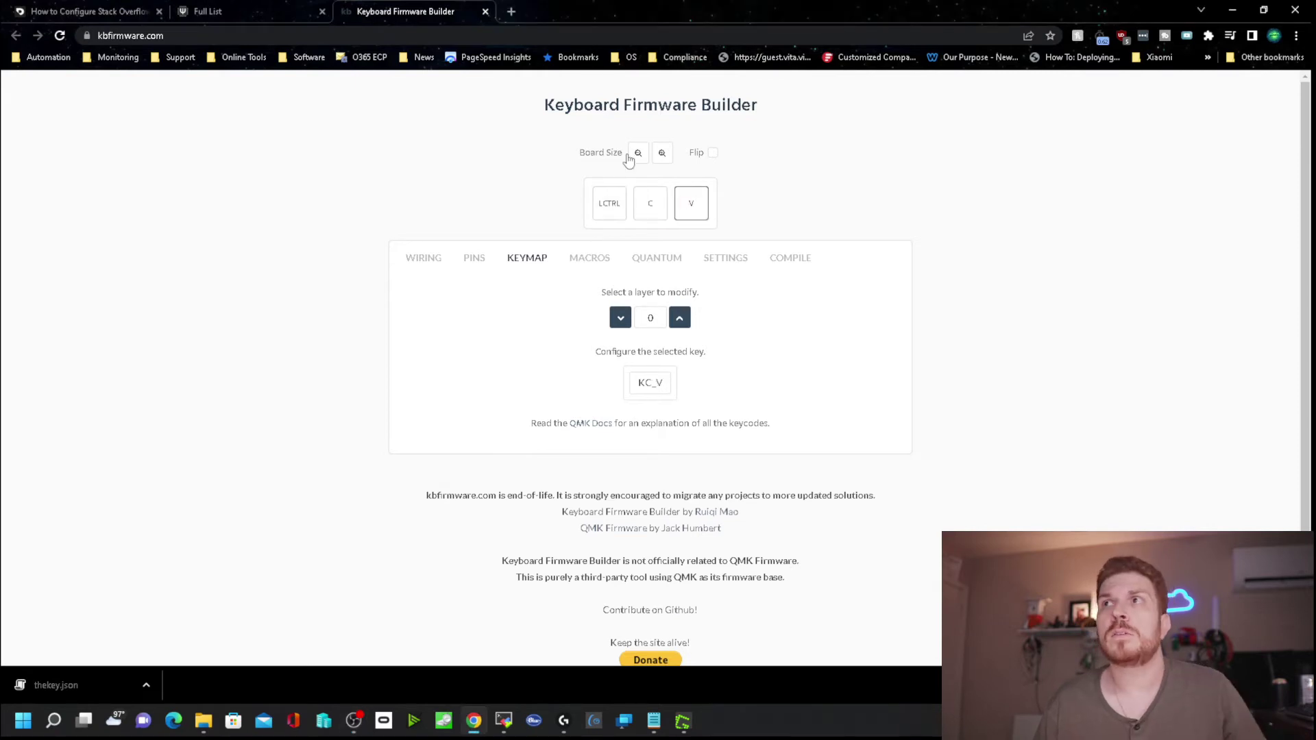
key("v")
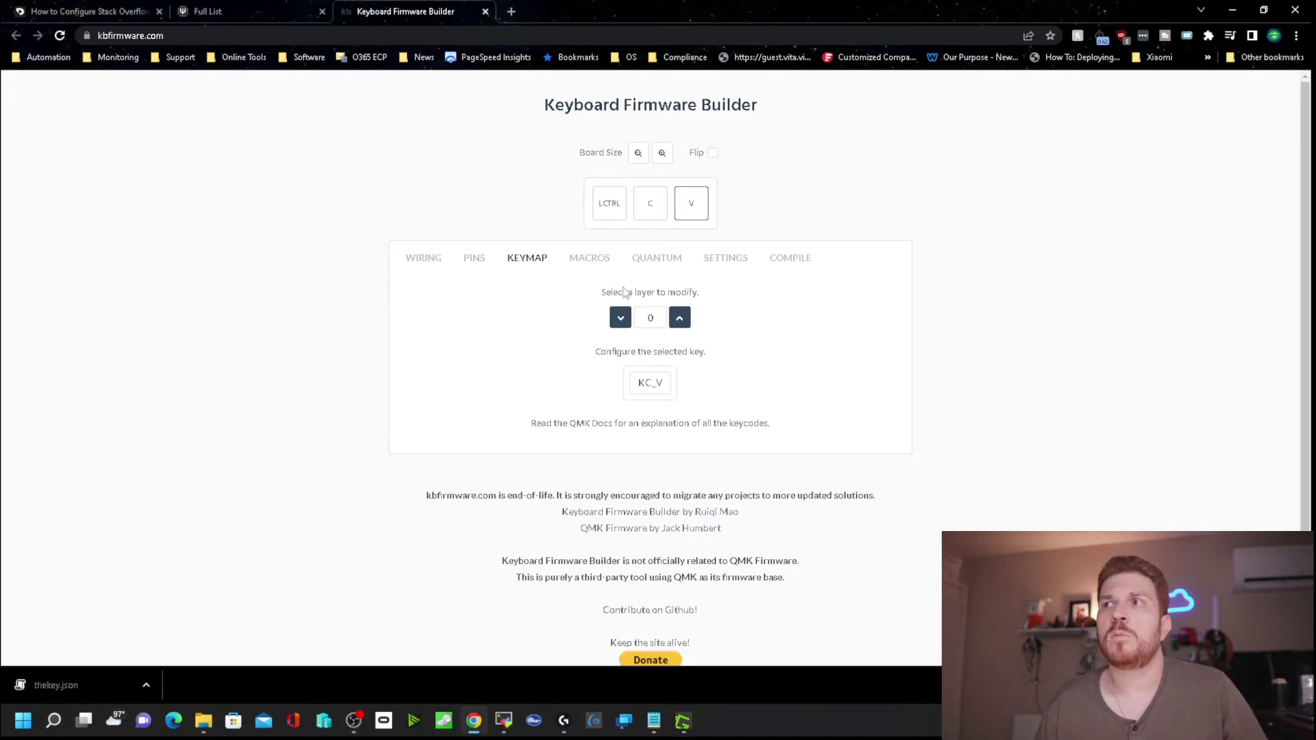
- Compile the layout, download its .hex firmware file, and return to the Drop guide
left_click(794, 258)
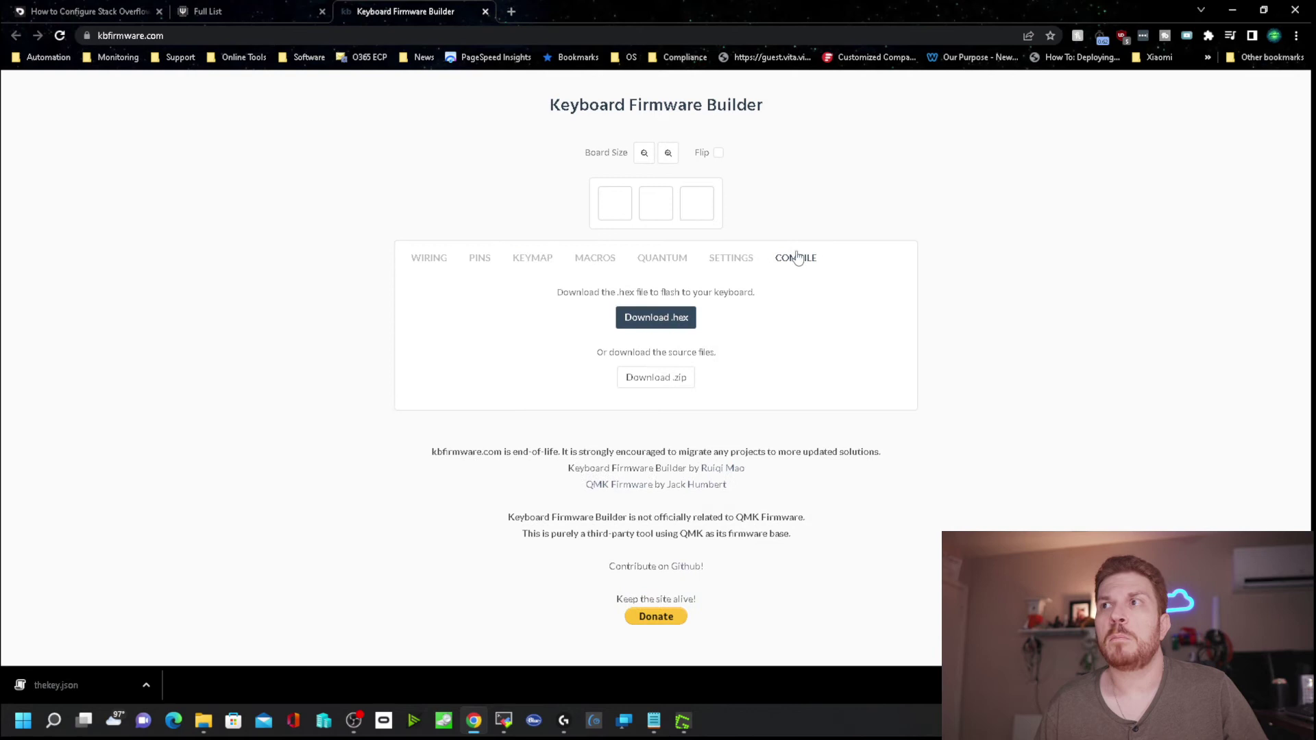
left_click(670, 322)
left_click(126, 11)
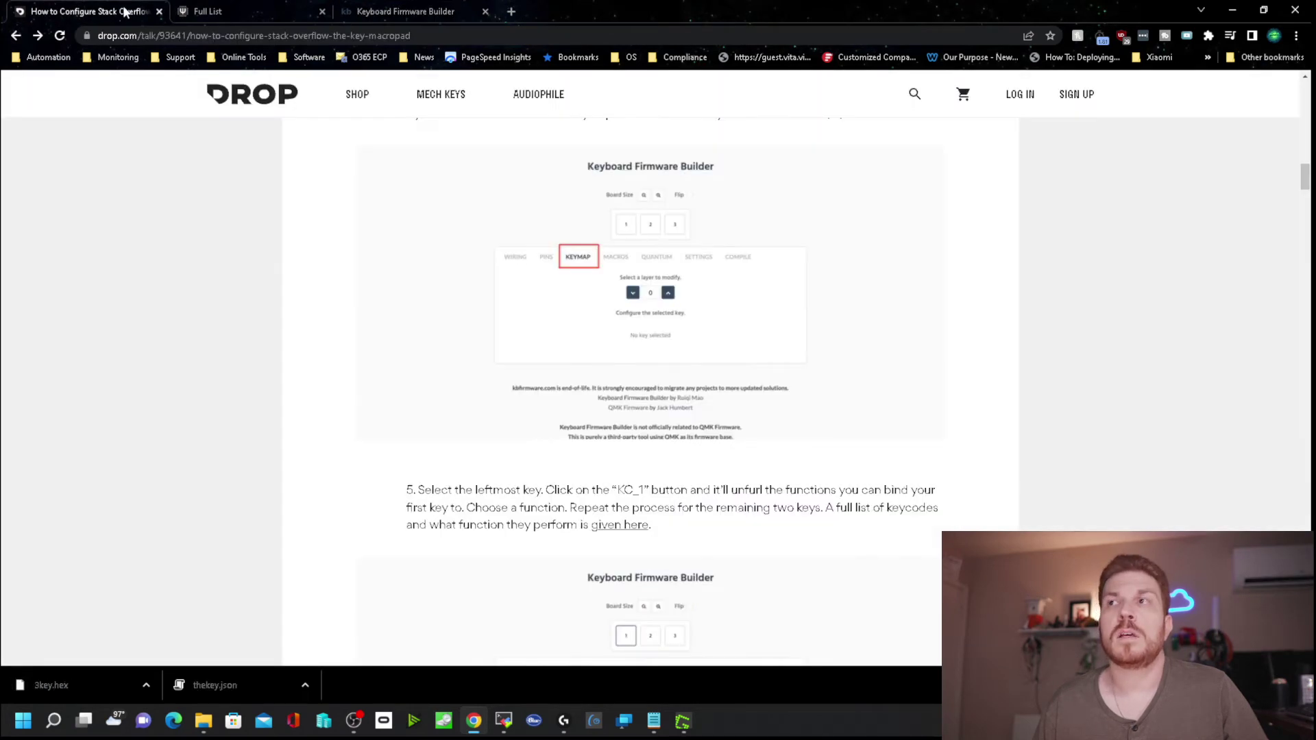
- Review the QMK keycodes overview and the guide's instructions for uploading the custom configuration onto The Key
left_click(230, 11)
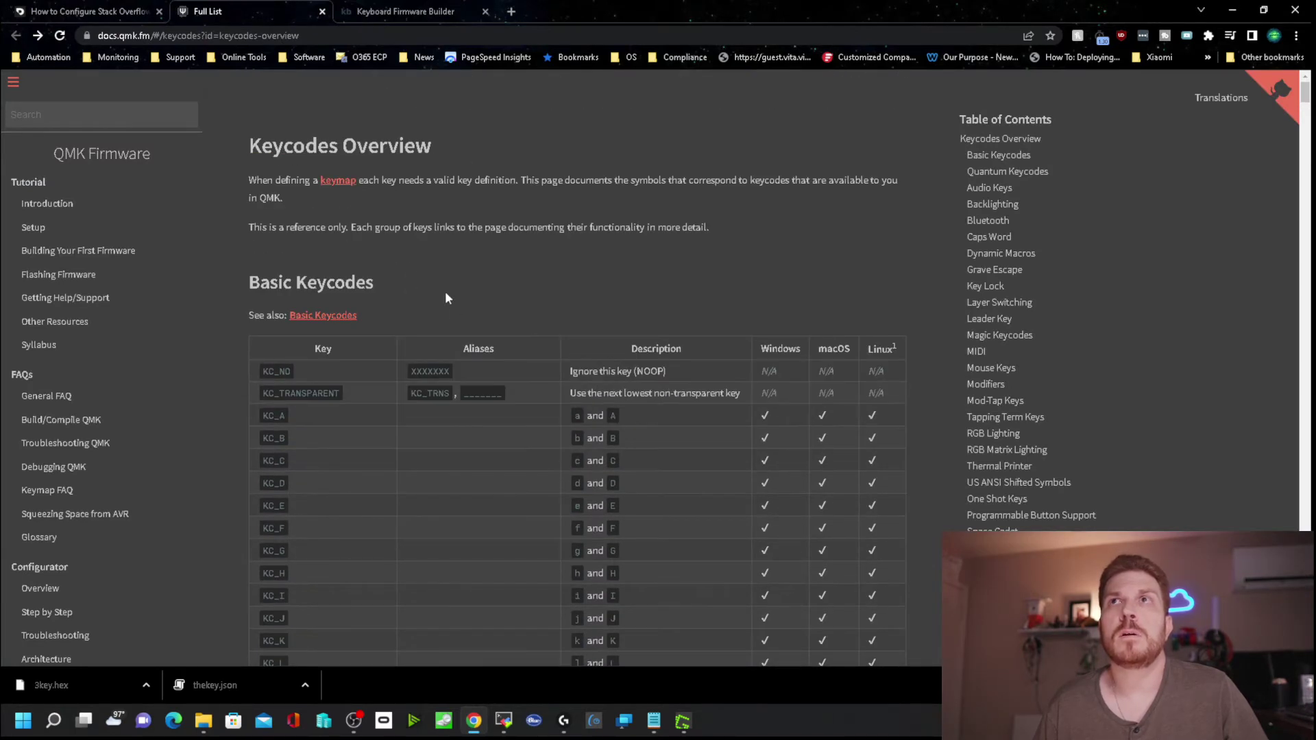
scroll(445, 295, "down", 4)
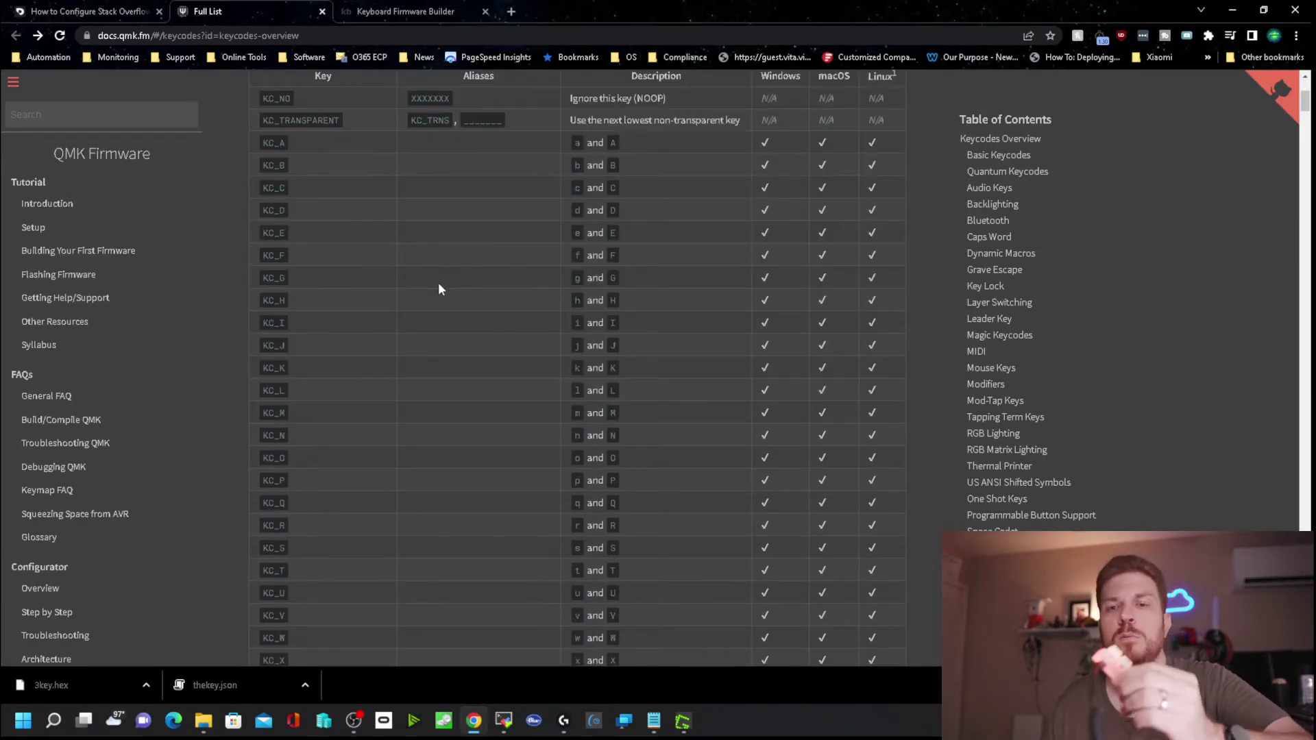
key("ctrl+shift+Tab")
scroll(567, 446, "down", 7)
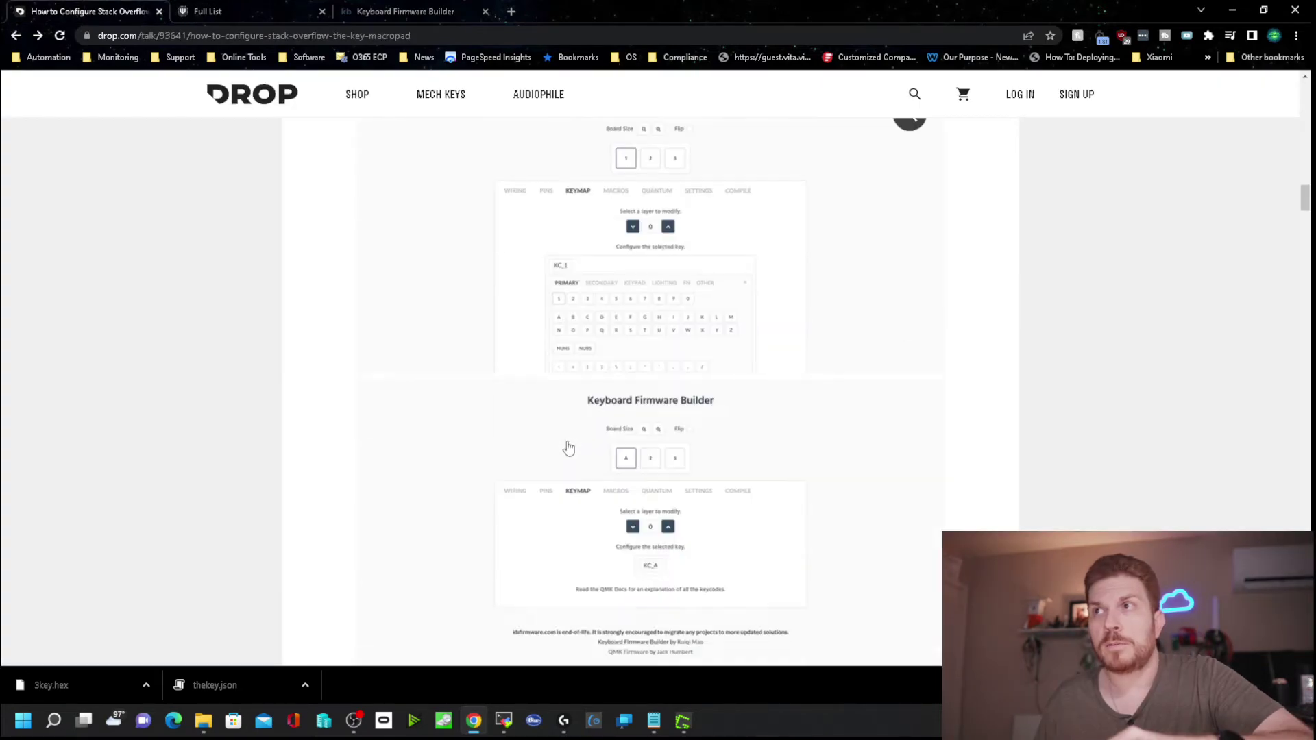
scroll(568, 449, "down", 15)
scroll(569, 448, "down", 9)
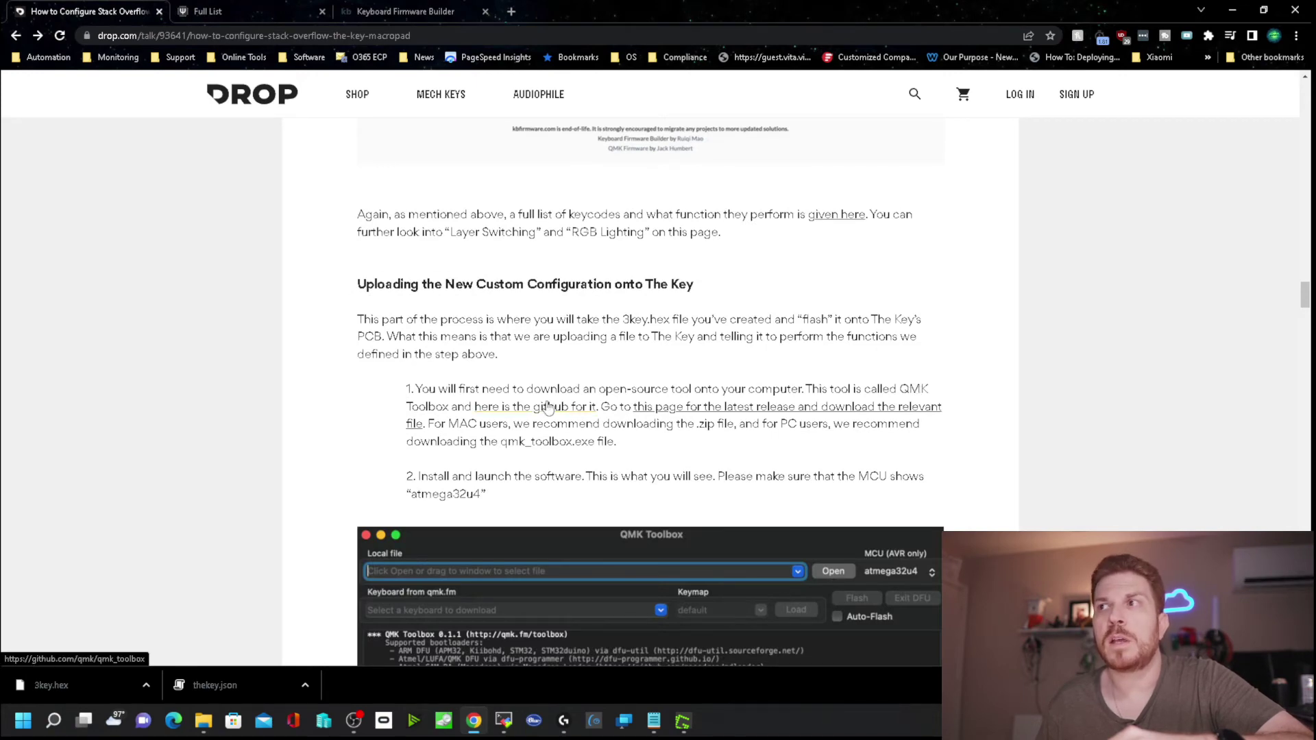
scroll(663, 492, "down", 3)
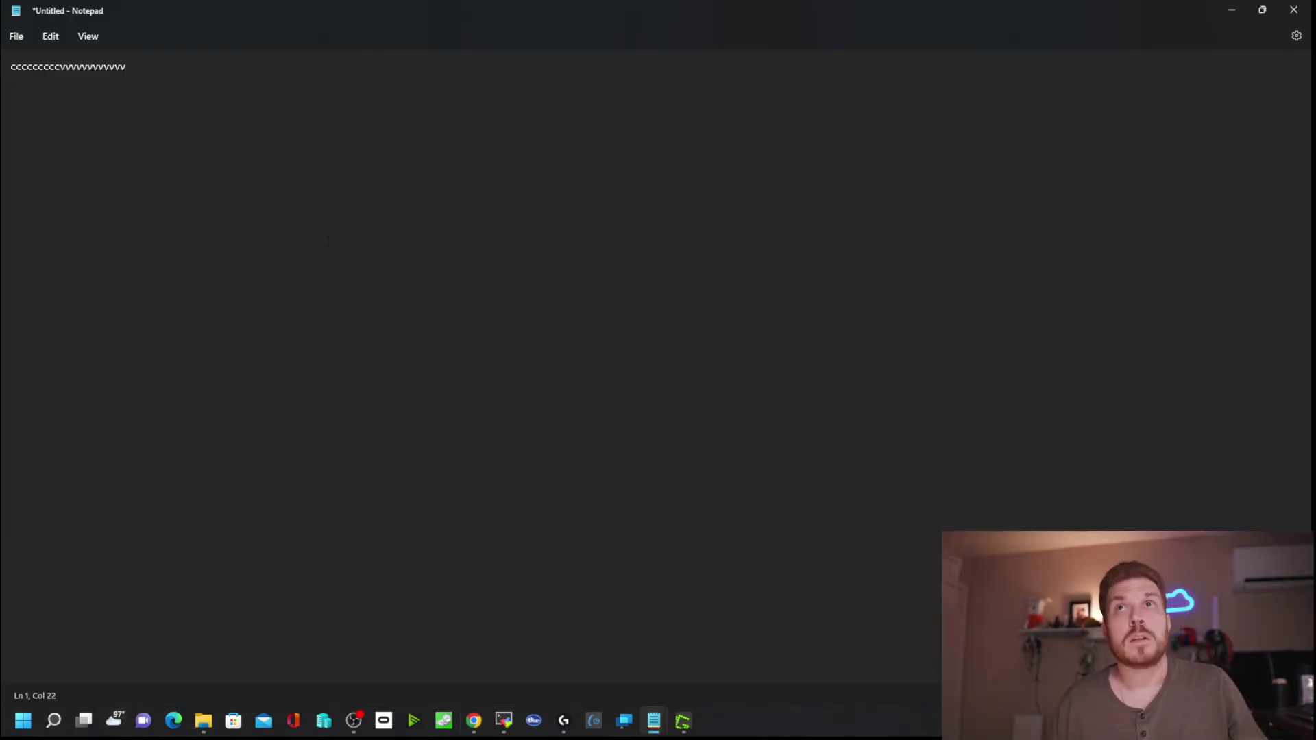
- Copy the entire line of c and v characters in Notepad and paste it repeatedly after the original
key("ctrl+a")
key("ctrl+c")
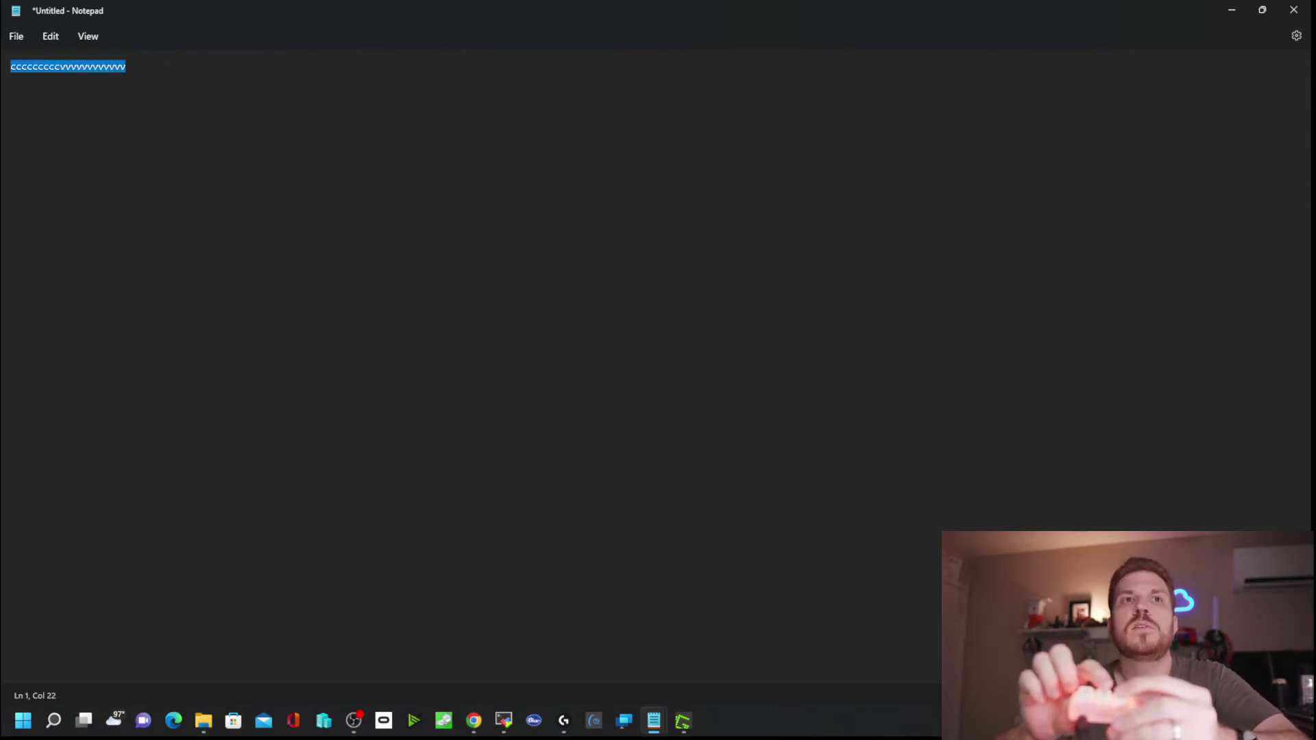
key("Right")
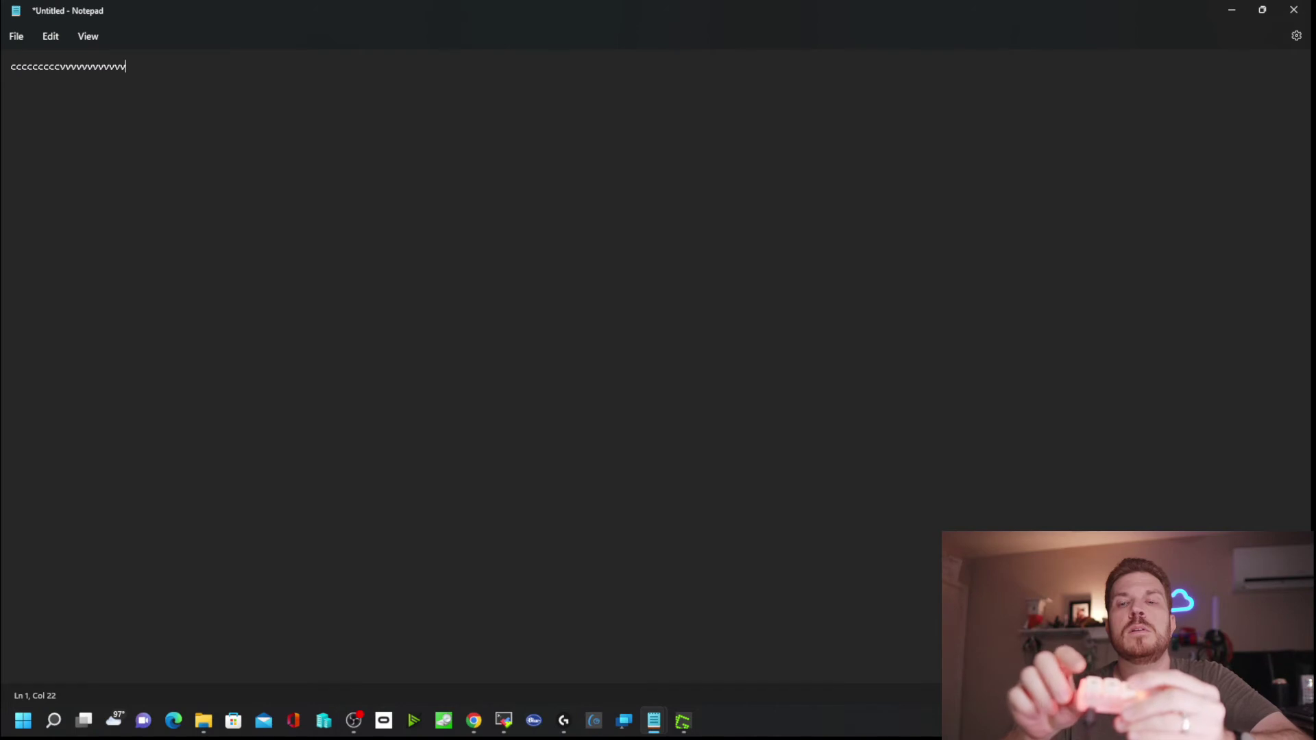
key("ctrl+v")
key("ctrl+v")
key("ctrl+v")
key("ctrl+v")
key("ctrl+v")
key("ctrl+v")
key("ctrl+v")
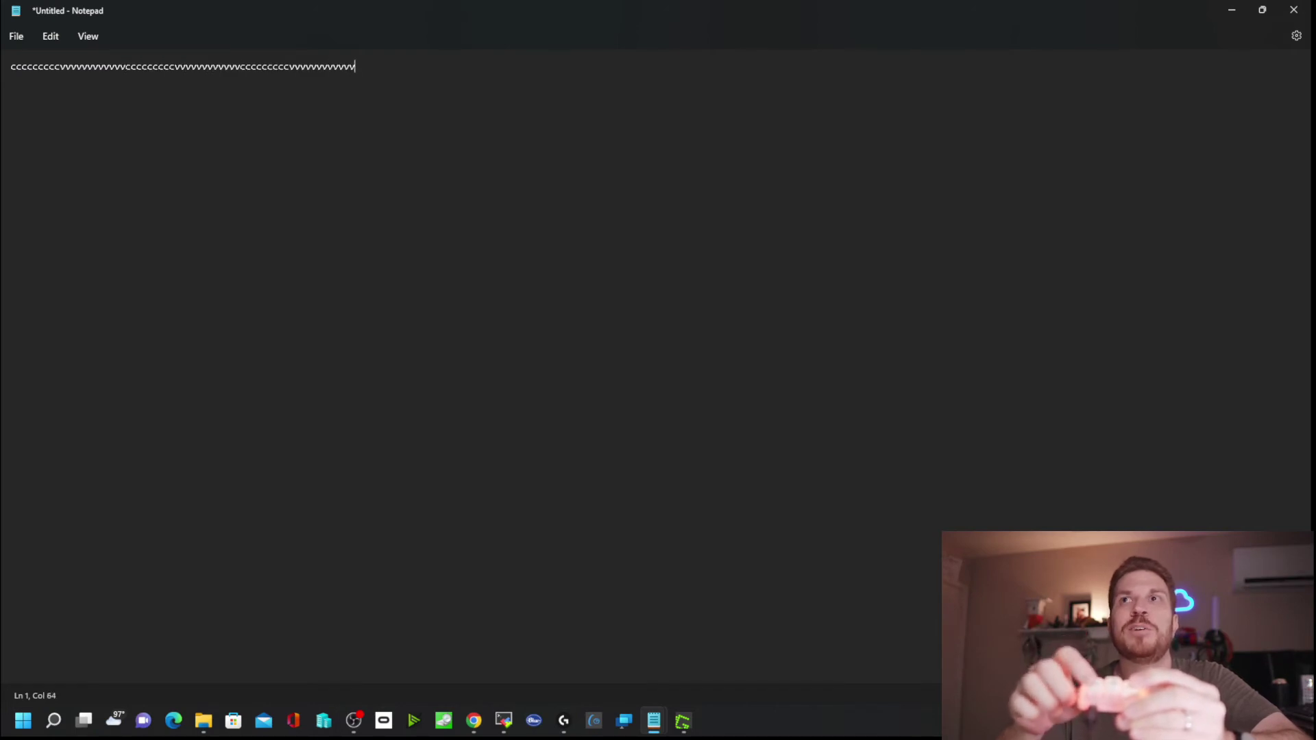
key("ctrl+v")
- Replace all the Notepad text with "gsdlkgsdlkgjhldfkgjdfl'g", copy it, and paste it repeatedly
key("ctrl+a")
type("gsdlkg")
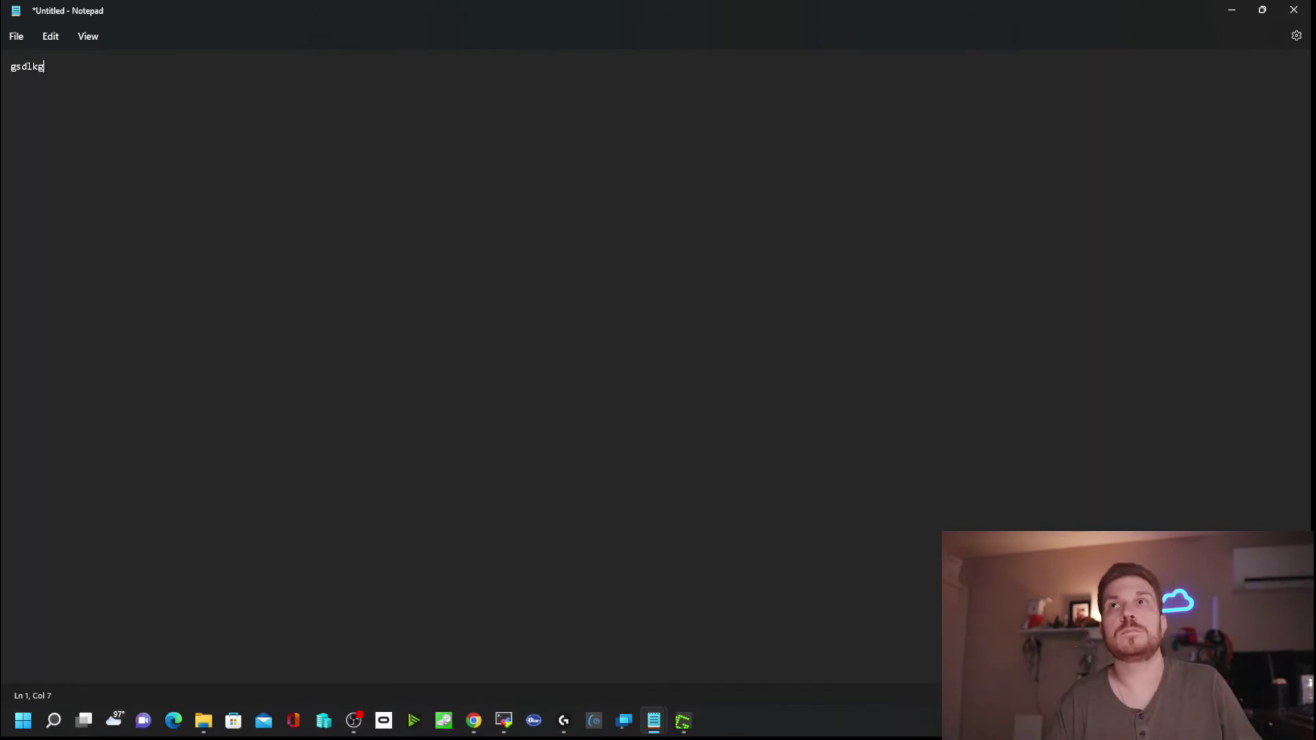
key("ctrl+a")
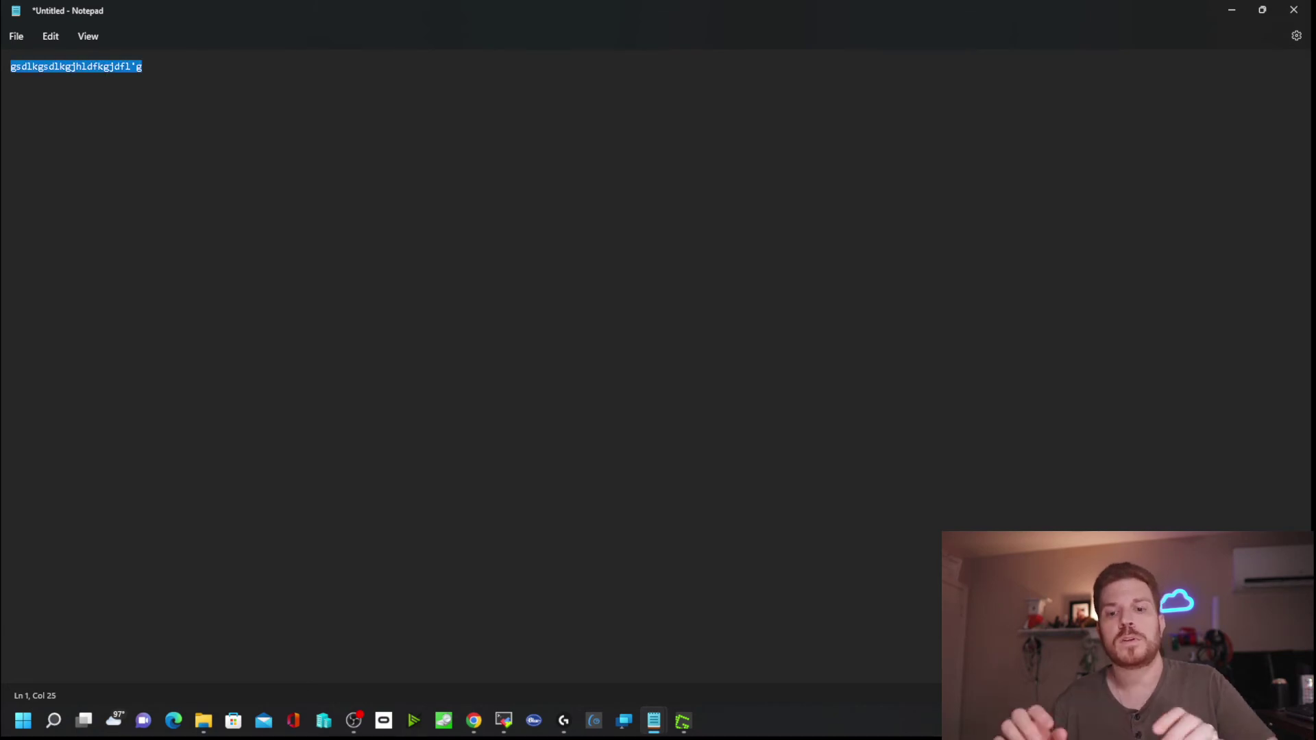
key("ctrl+c")
key("ctrl+v")
key("ctrl+v")
key("ctrl+v")
key("ctrl+v")
key("ctrl+v")
key("ctrl+v")
key("ctrl+v")
key("ctrl+v")
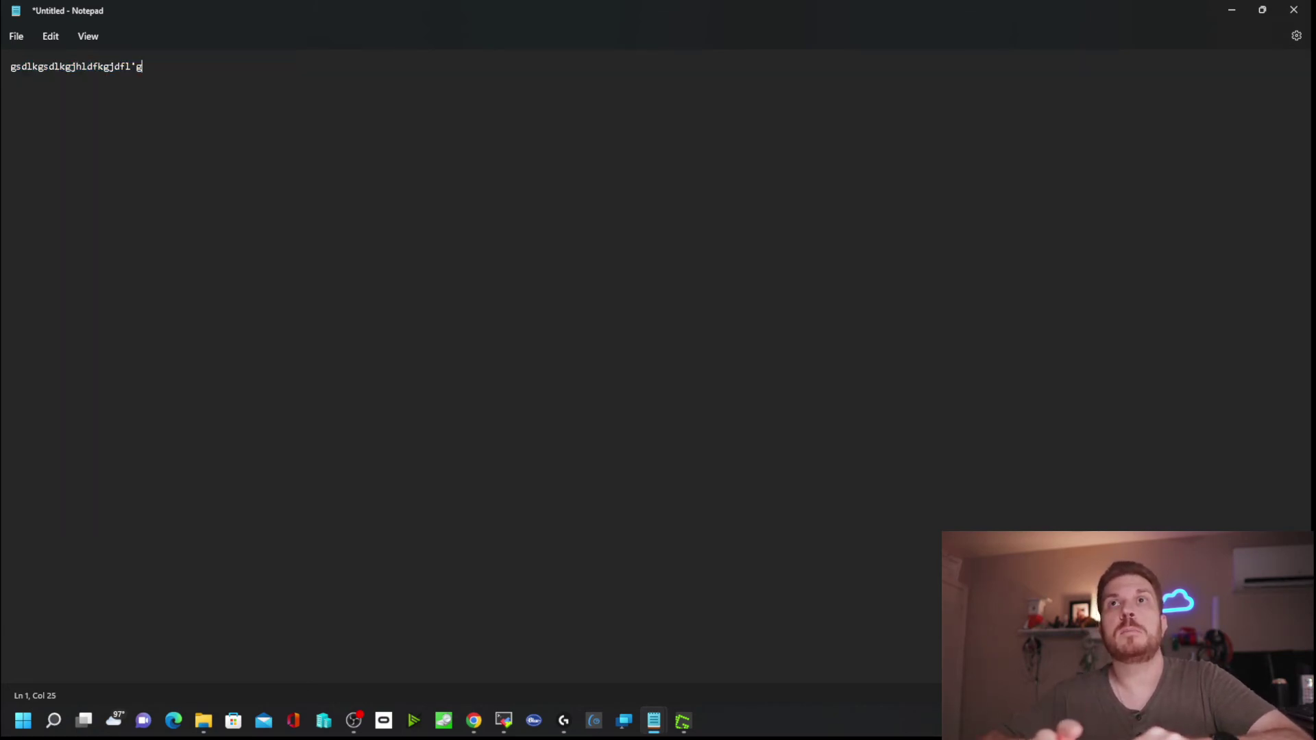
key("ctrl+v")
key("ctrl+v")
key("ctrl+v")
key("ctrl+v")
key("ctrl+v")
key("ctrl+v")
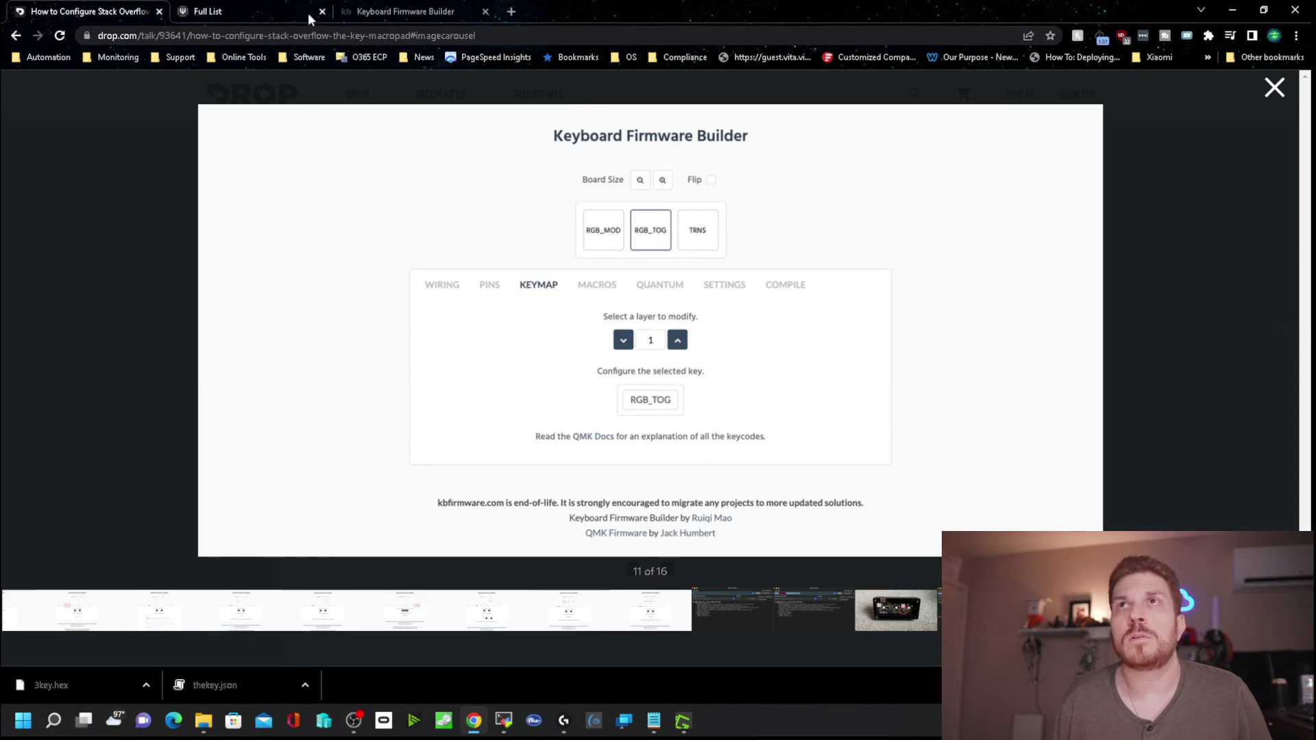
- Search the QMK keycodes page for RGB_TOG and examine the RGB lighting and basic keycodes
left_click(248, 9)
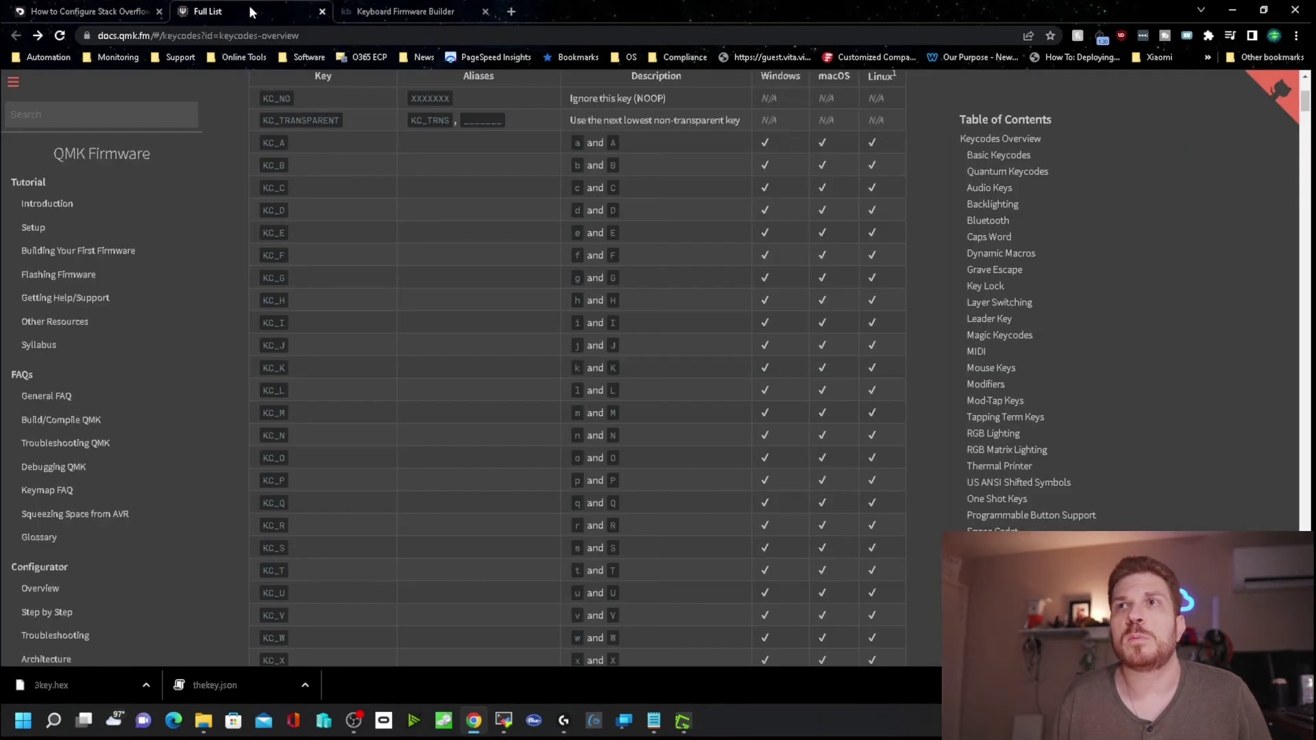
key("ctrl+f")
type("RGB_TOG")
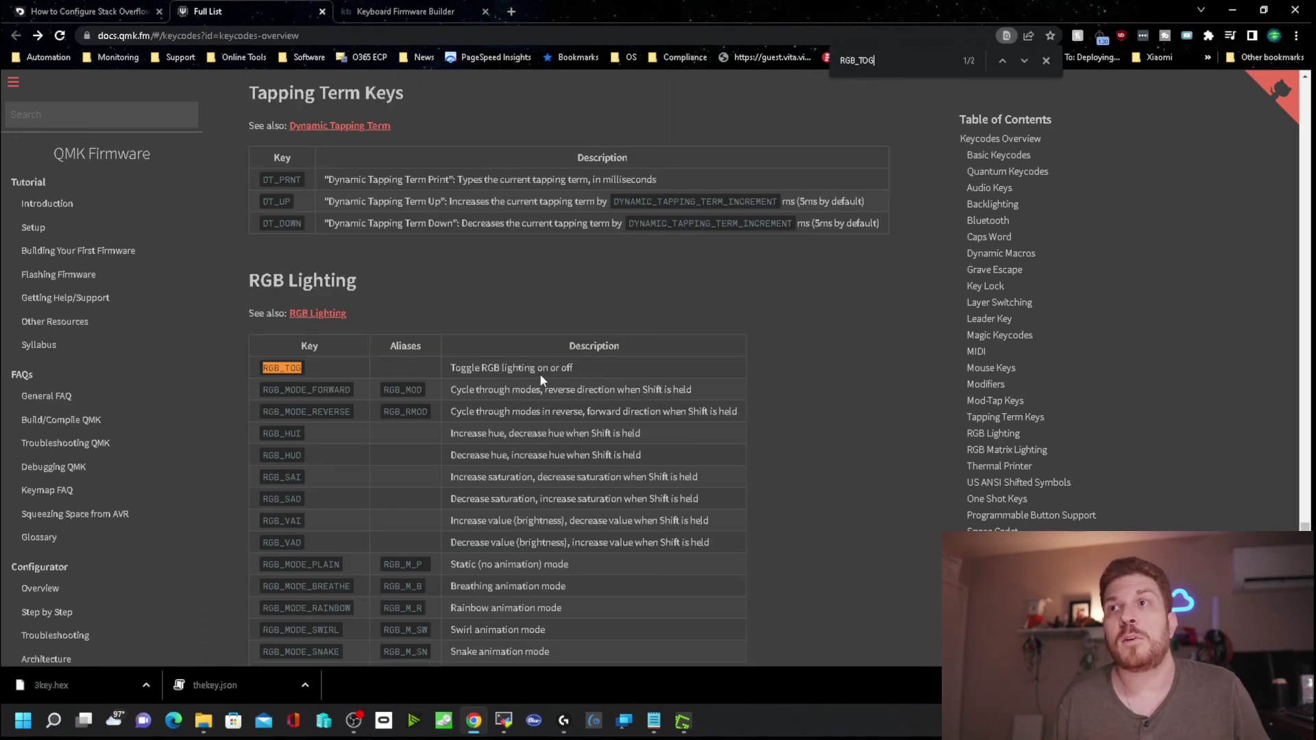
scroll(540, 373, "down", 3)
scroll(542, 373, "up", 20)
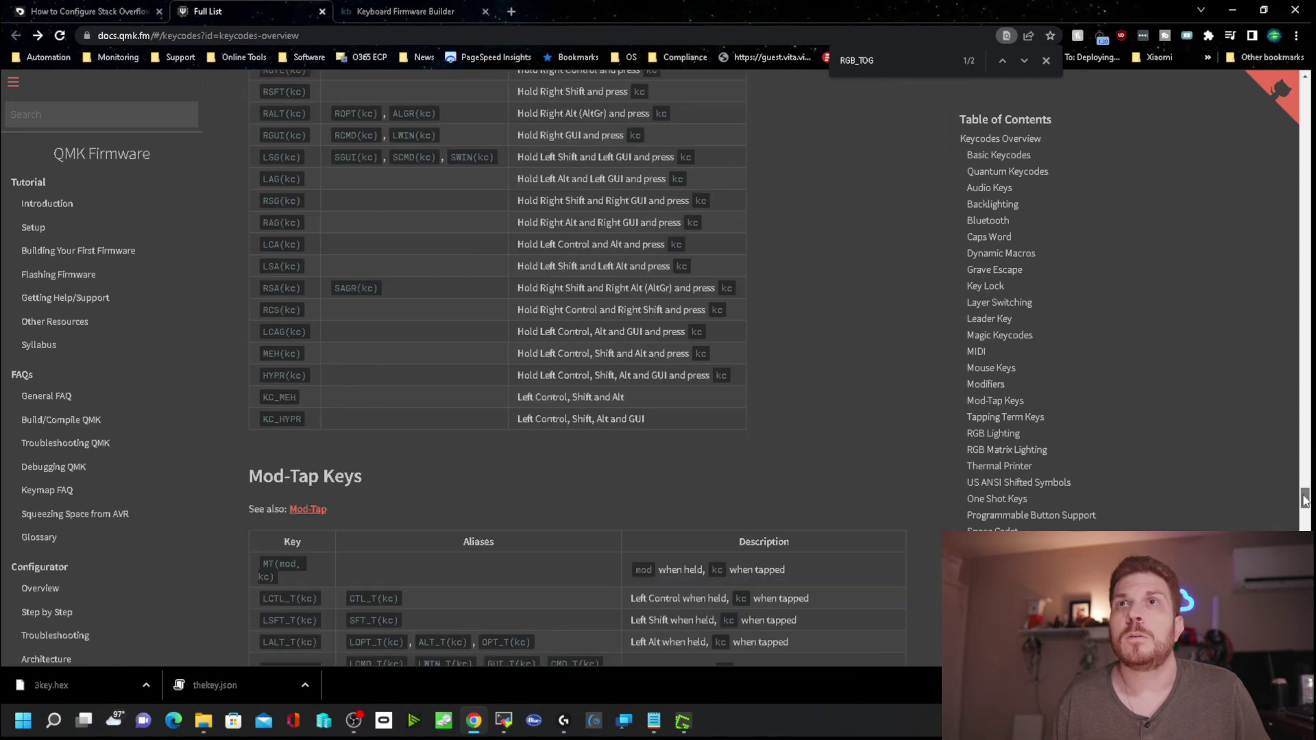
left_click_drag(1305, 500, 1305, 89)
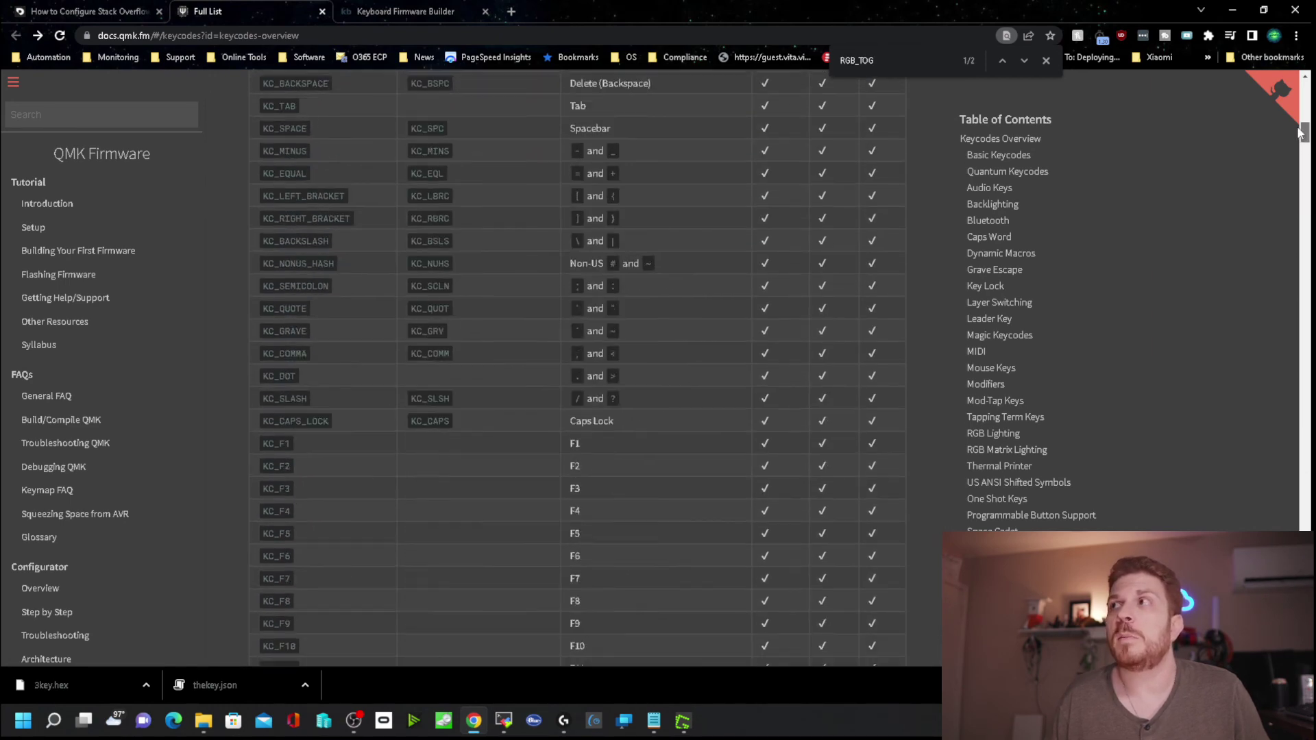